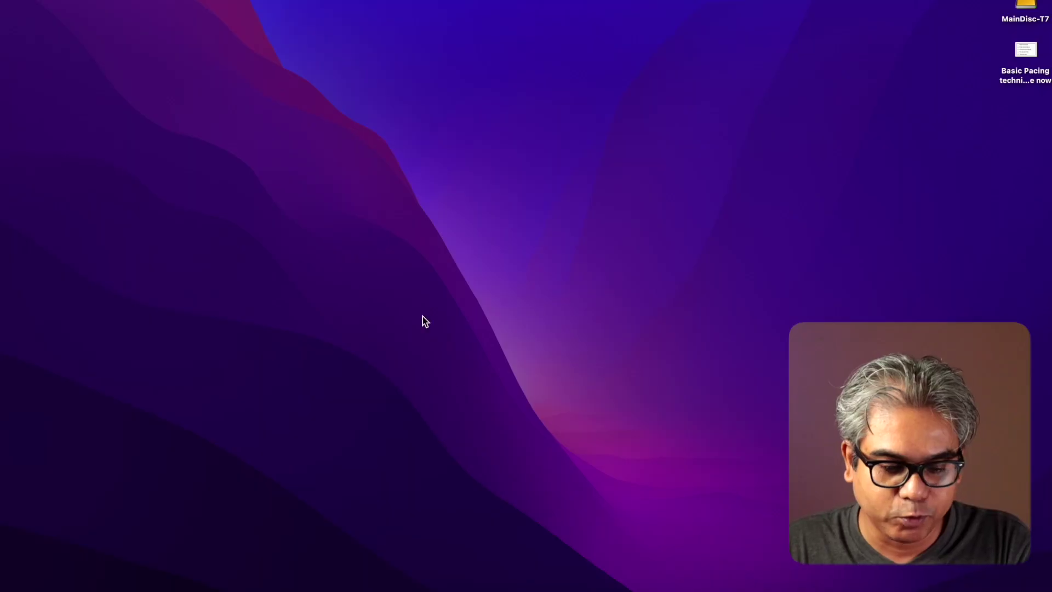
# Launch Brave and go to studio.youtube.com via the 'stu' autocomplete
pyautogui.click(433, 565)
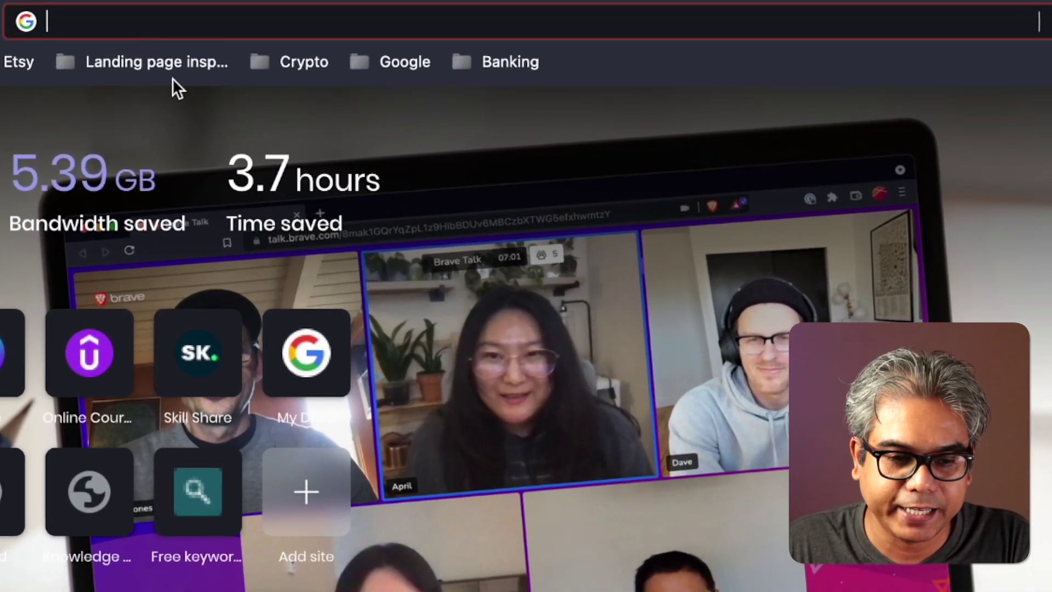
pyautogui.click(137, 26)
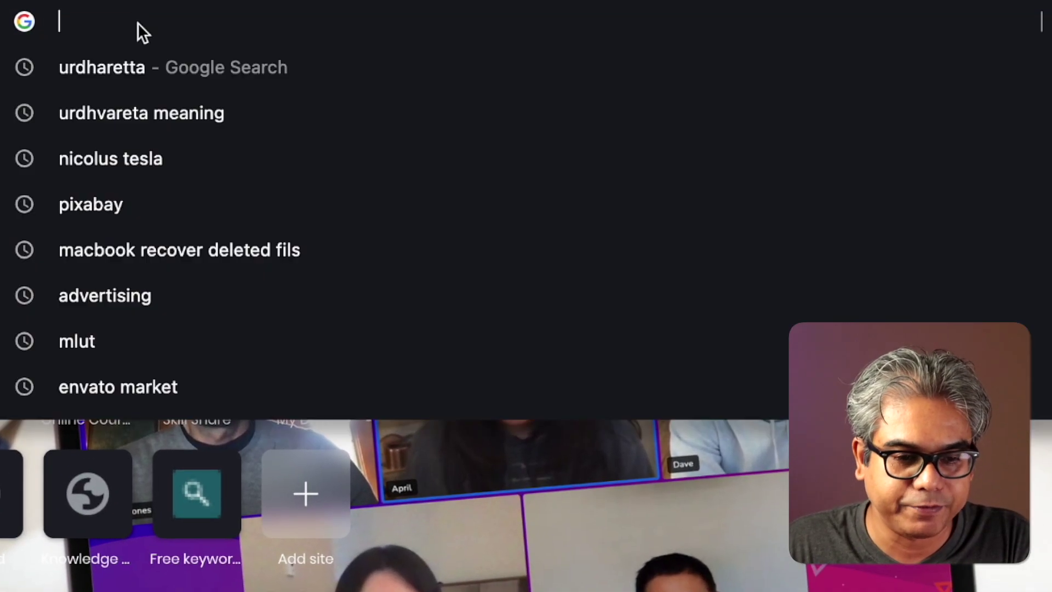
pyautogui.write('studio.youtube.com')
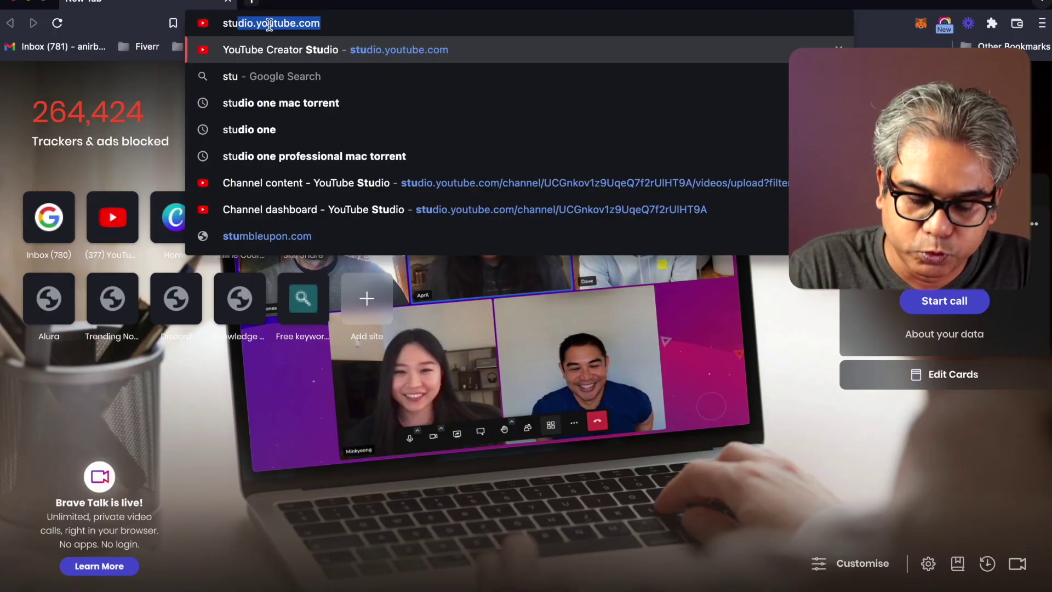
pyautogui.press('Return')
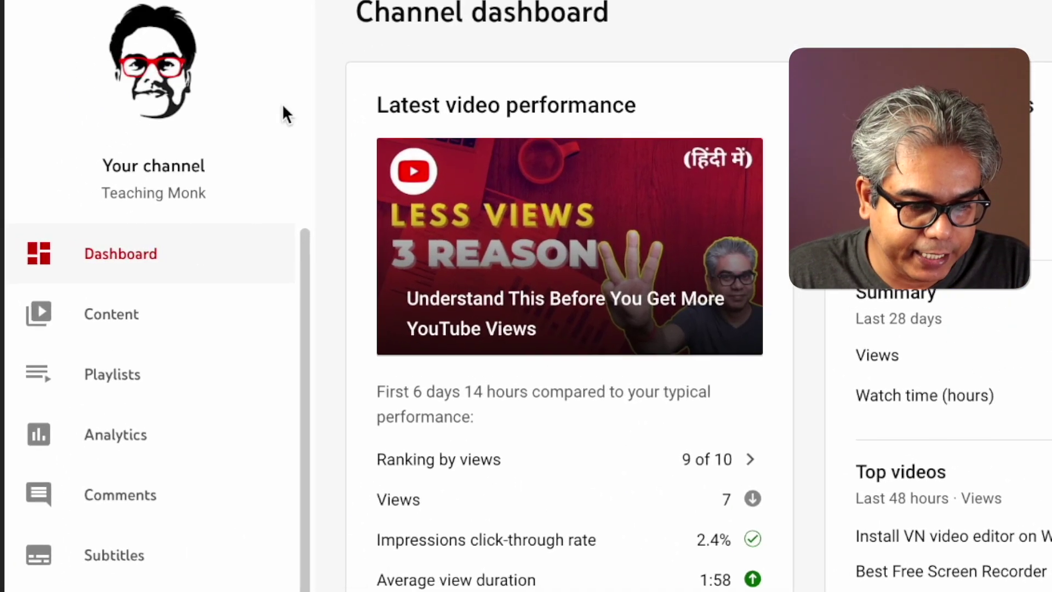
# From Content, open the video 'Understand This Before You Get More YouTube Views'
pyautogui.click(131, 327)
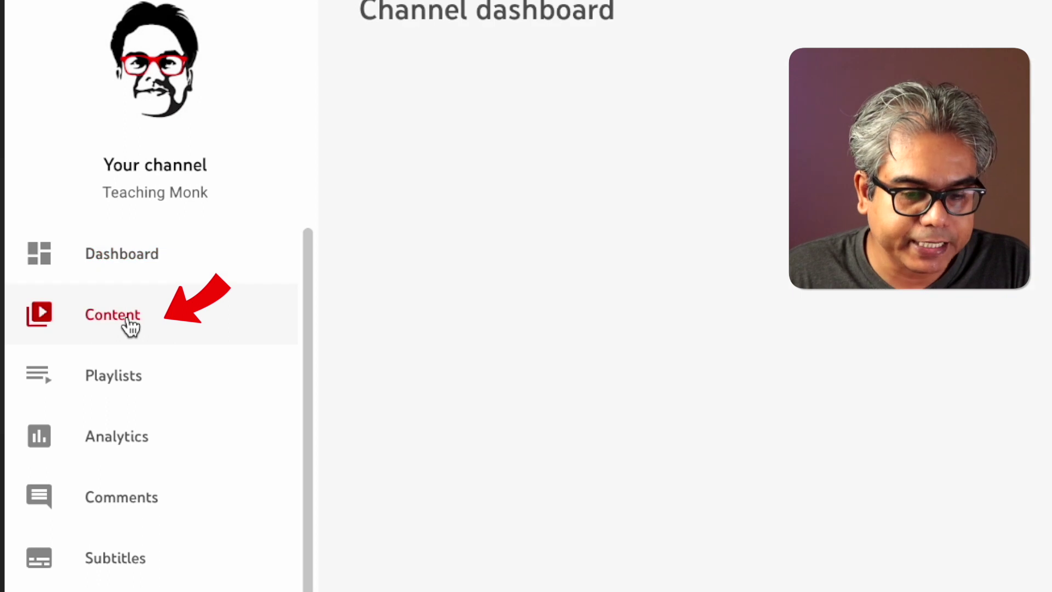
pyautogui.scroll(-2, 658, 433)
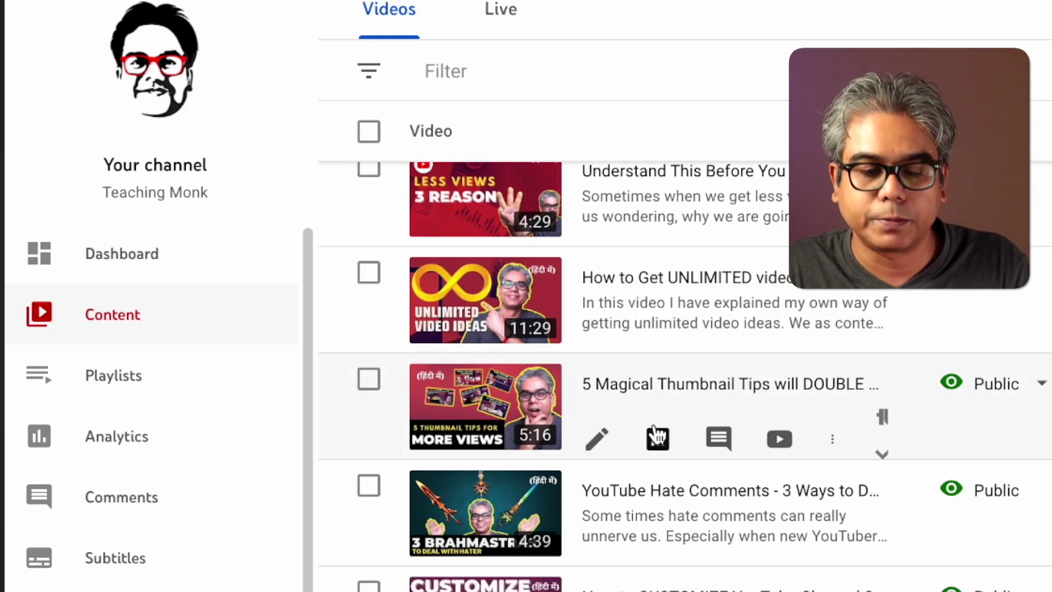
pyautogui.scroll(2, 657, 433)
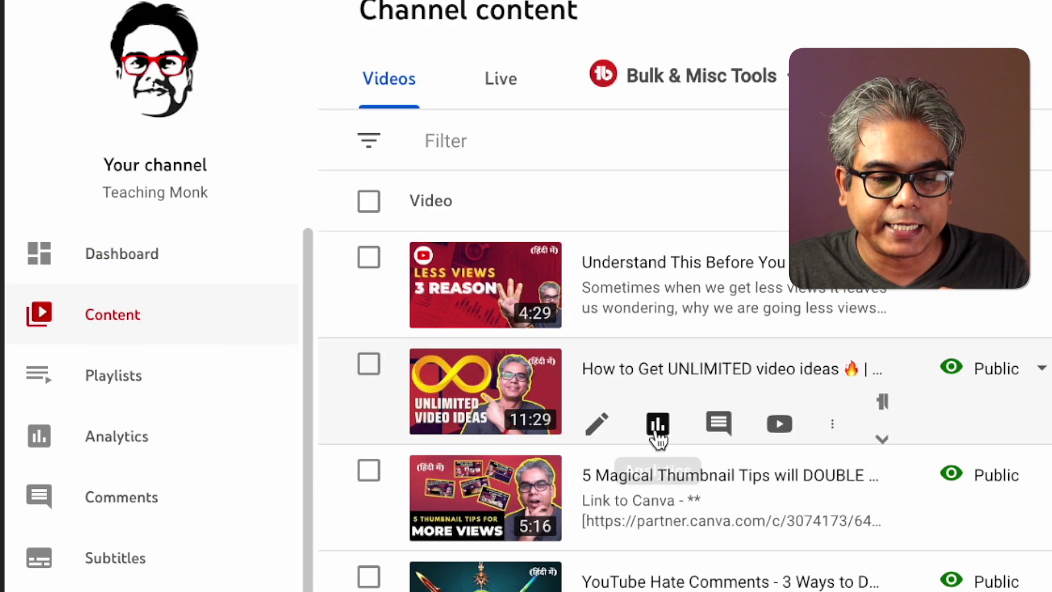
pyautogui.click(493, 292)
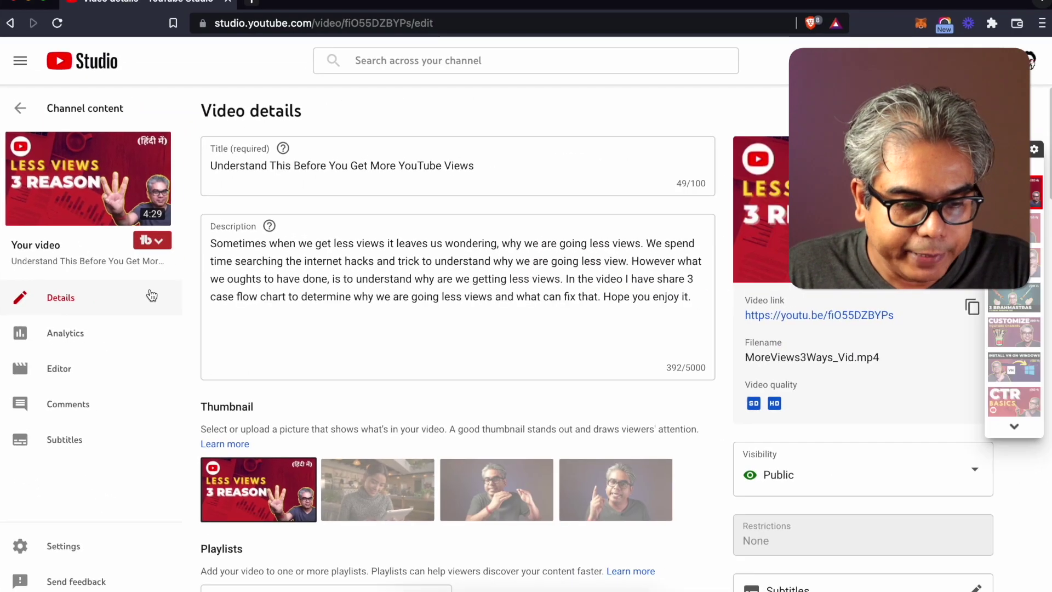
# Go to the video's Subtitles page and highlight the Hindi (Automatic) track
pyautogui.scroll(-3, 804, 346)
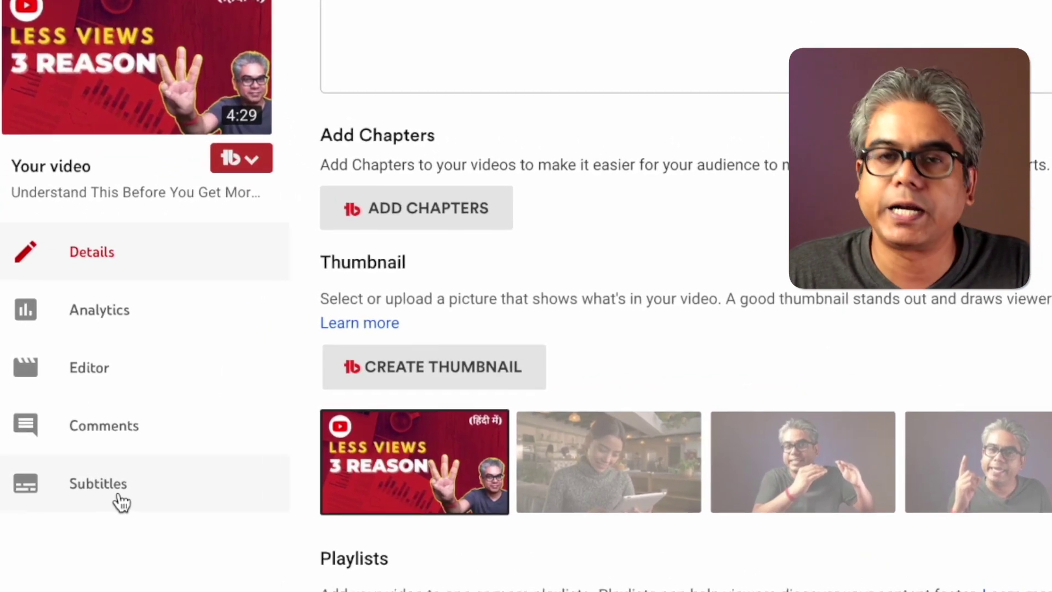
pyautogui.click(105, 508)
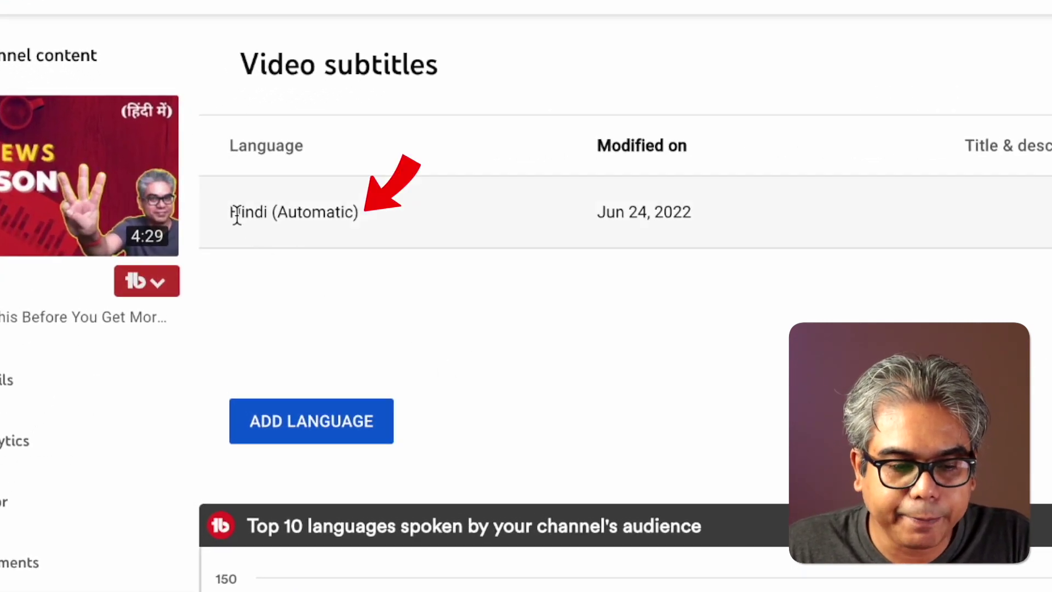
pyautogui.moveTo(262, 210); pyautogui.dragTo(367, 208)
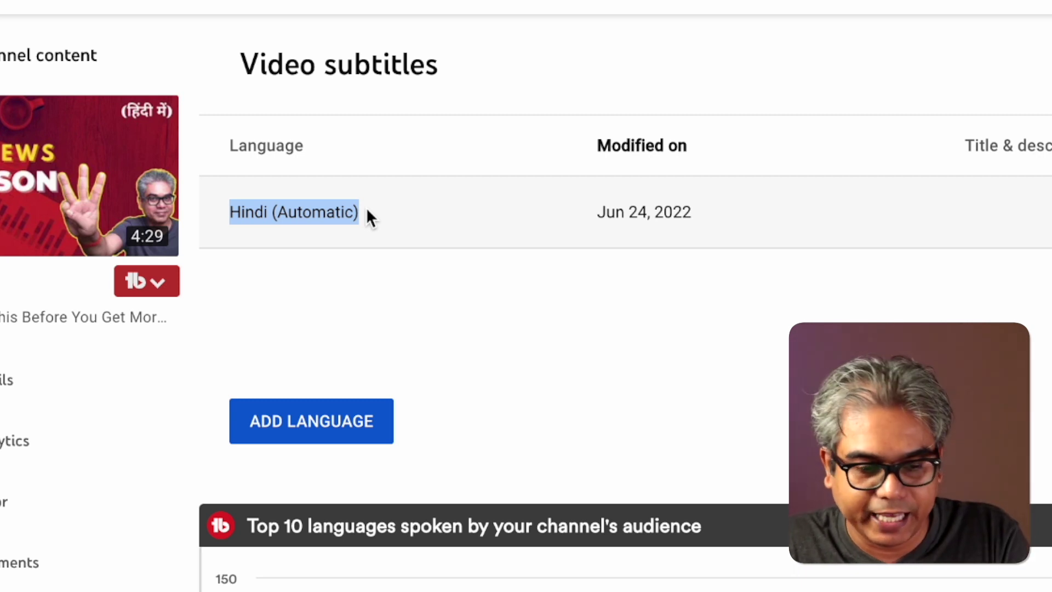
pyautogui.click(305, 430)
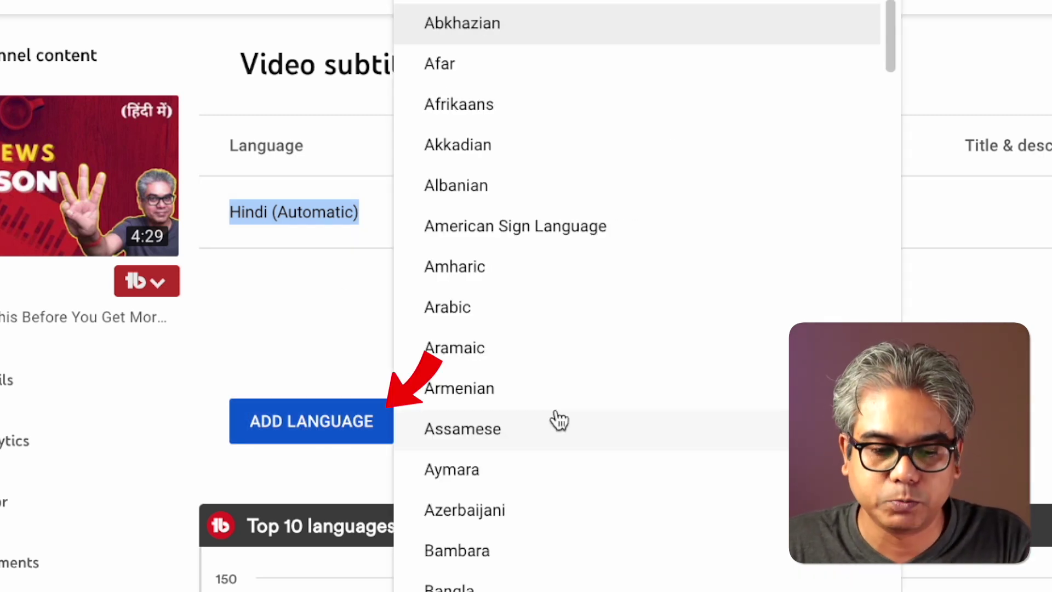
pyautogui.scroll(-5, 600, 502)
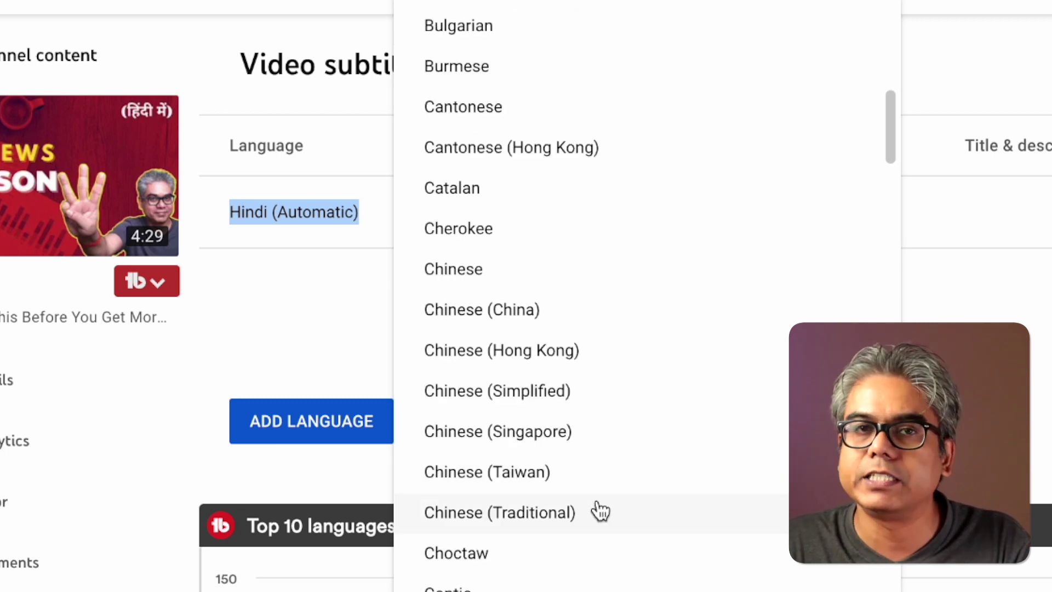
pyautogui.scroll(-1, 600, 510)
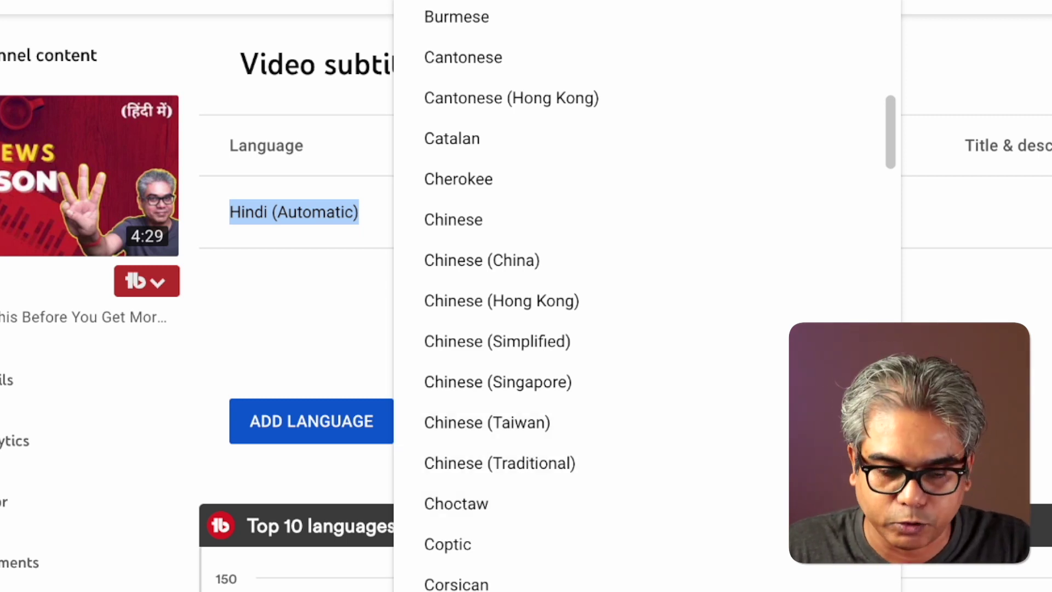
pyautogui.scroll(15, 572, 444)
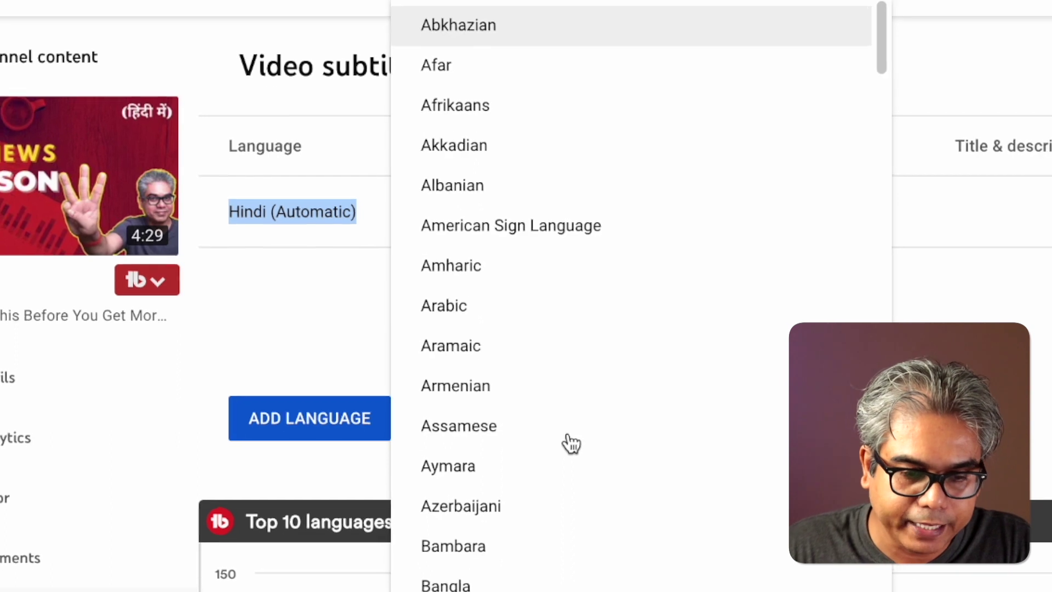
pyautogui.scroll(-1, 527, 415)
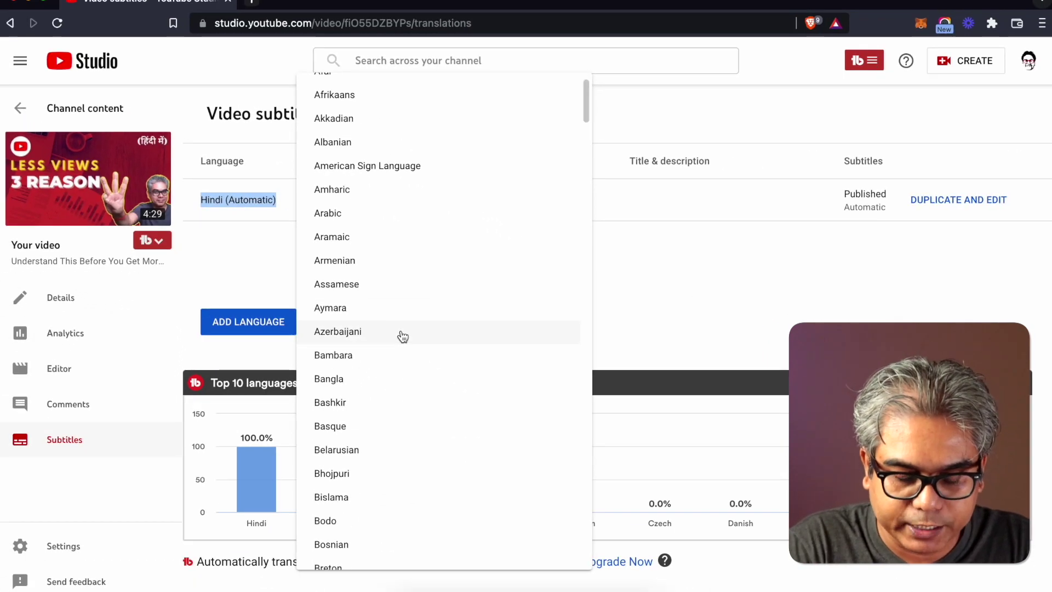
pyautogui.scroll(-20, 402, 336)
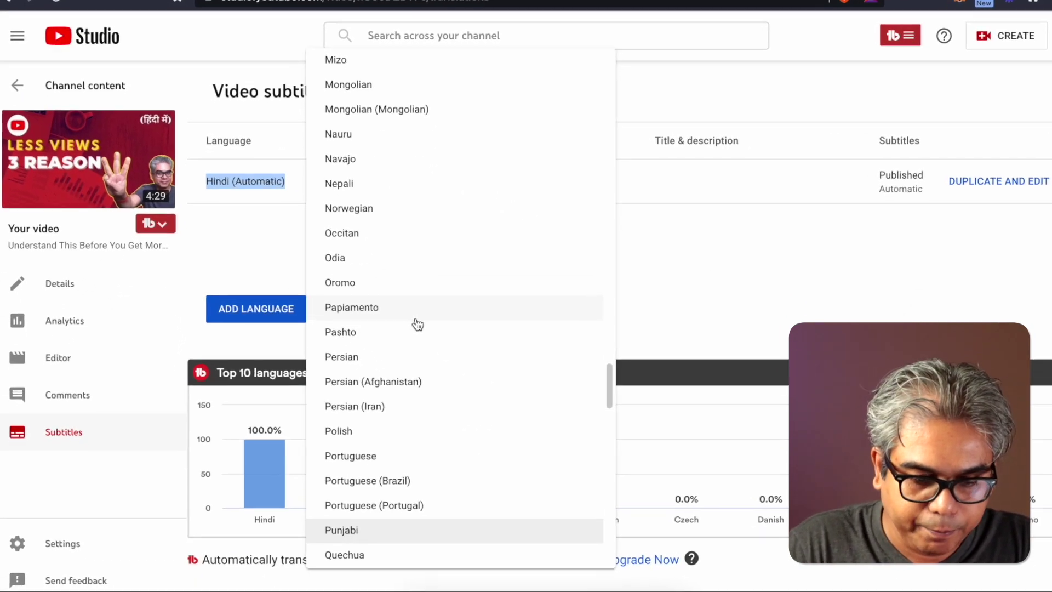
pyautogui.click(529, 485)
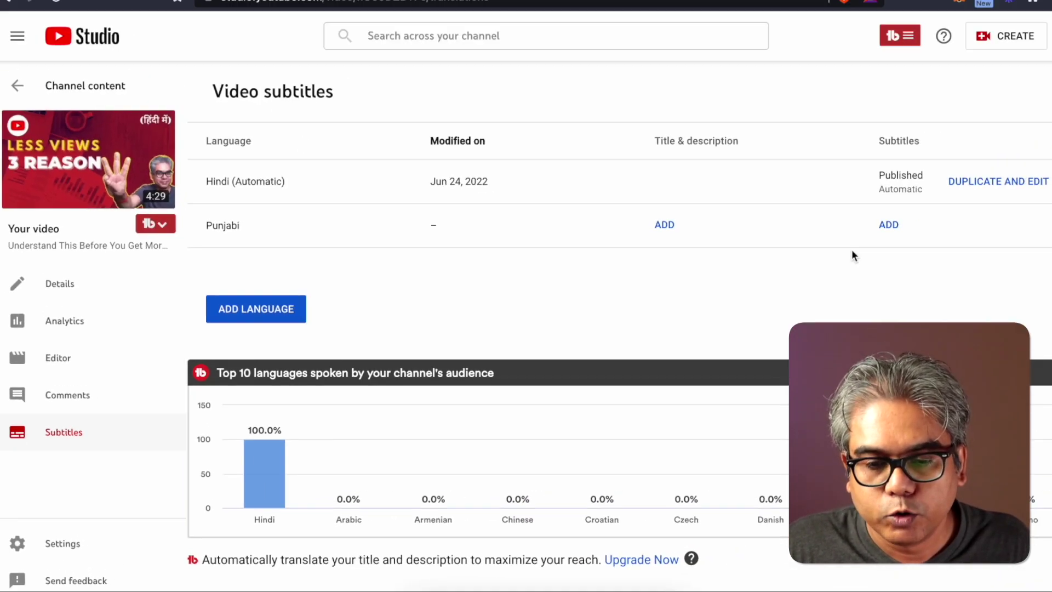
pyautogui.click(887, 226)
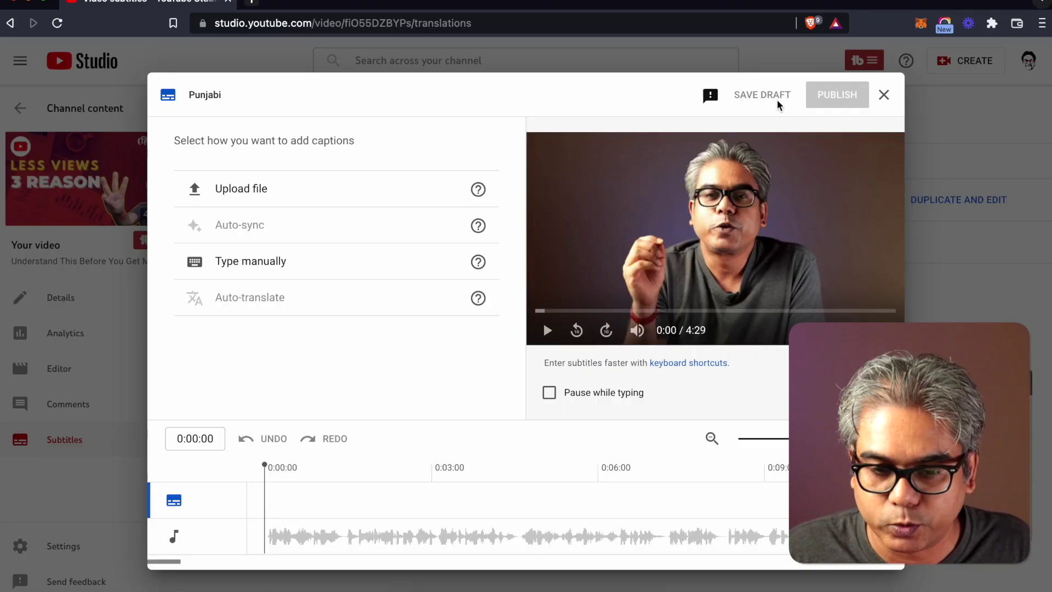
pyautogui.click(884, 95)
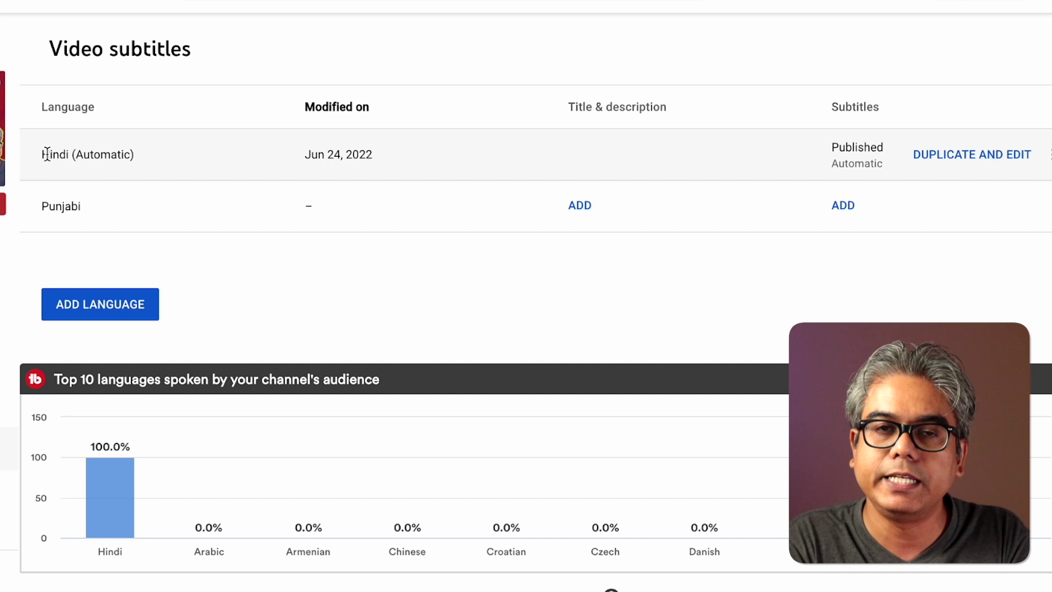
# Duplicate Hindi (Automatic) and publish it as Hindi (video language), then add Punjabi subtitles
pyautogui.click(965, 159)
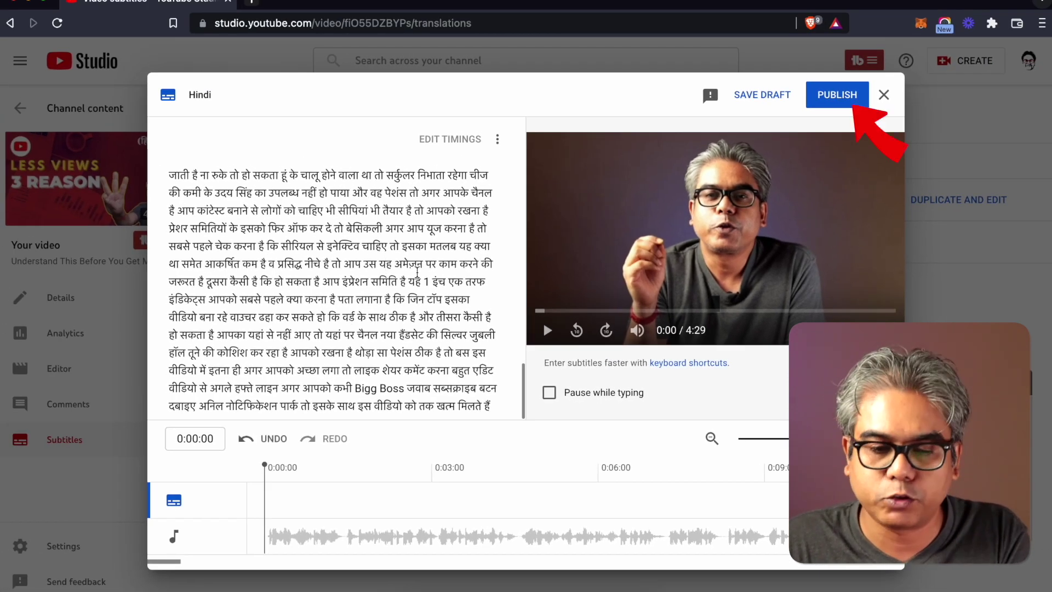
pyautogui.click(842, 107)
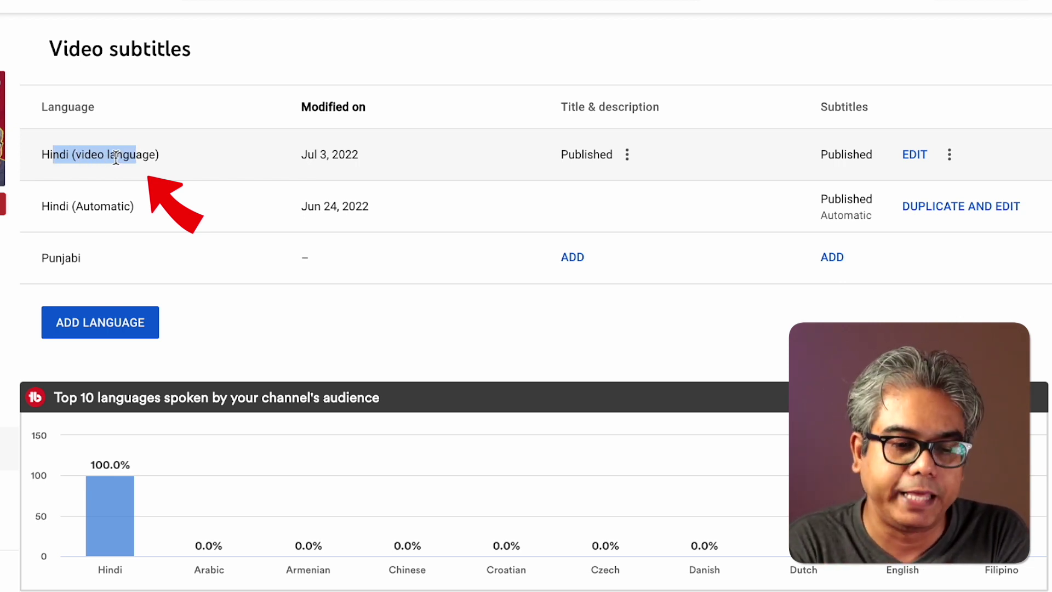
pyautogui.click(83, 158)
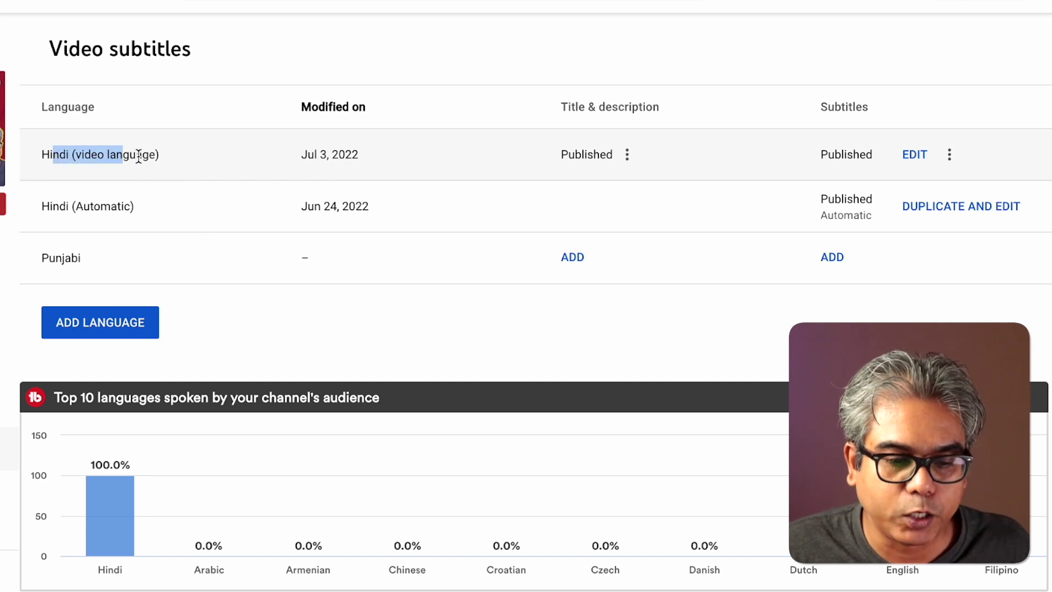
pyautogui.click(83, 155)
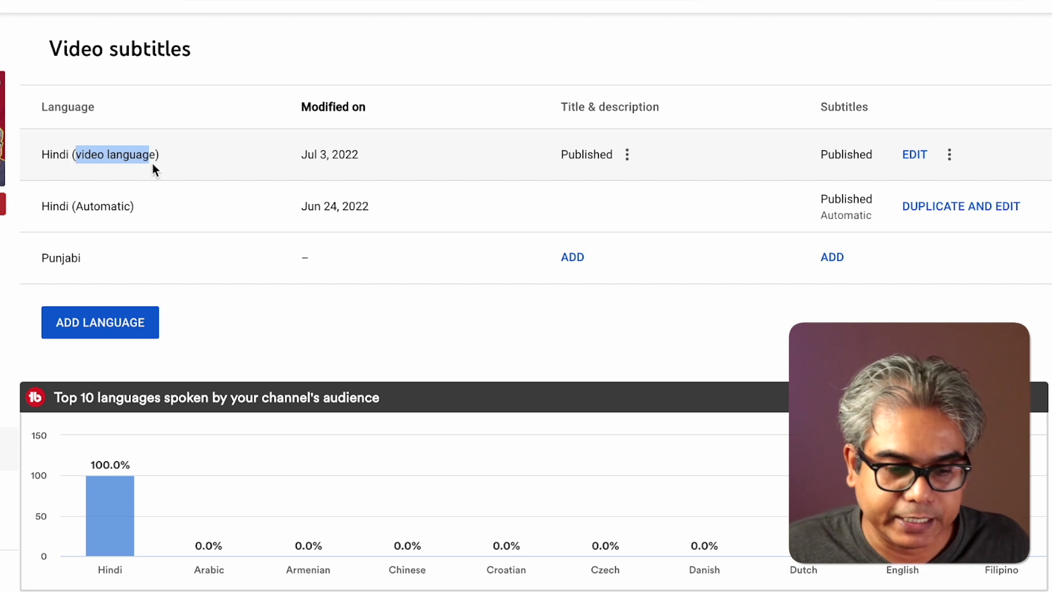
pyautogui.click(833, 257)
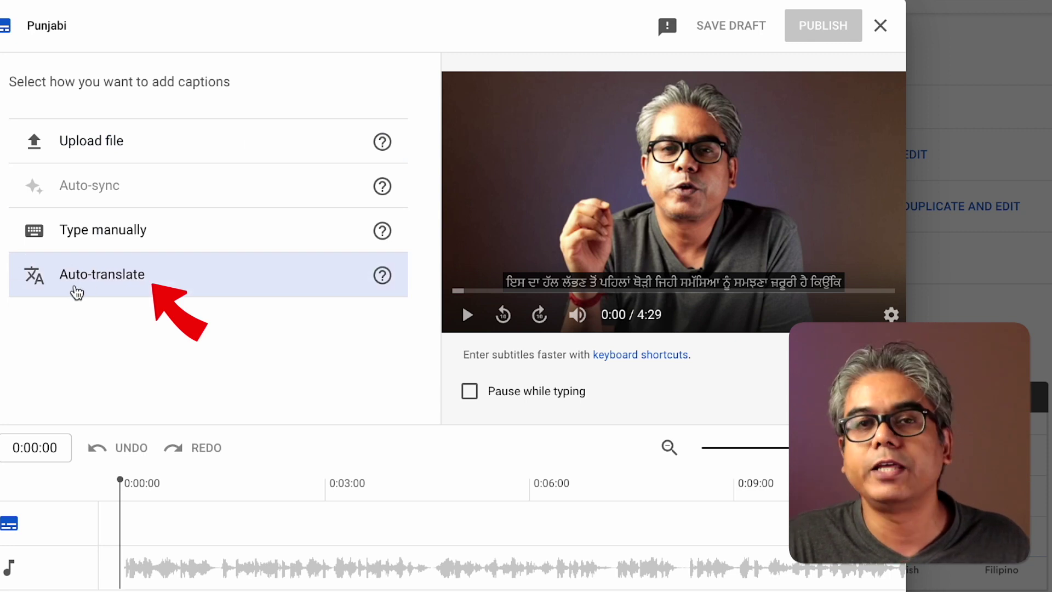
# Auto-translate the Hindi captions into Punjabi, review them, and publish
pyautogui.click(134, 285)
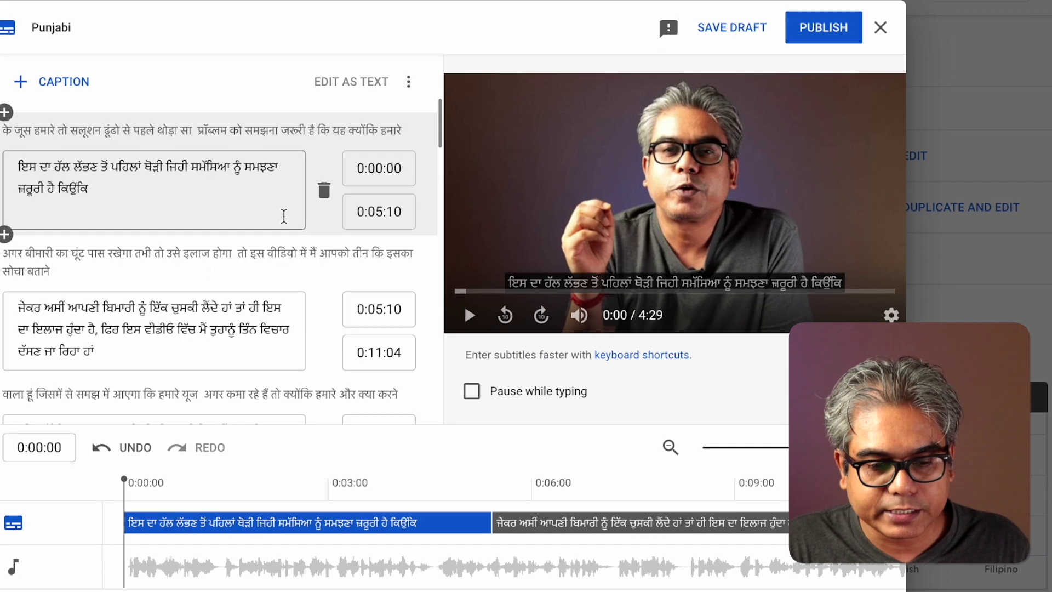
pyautogui.scroll(-3, 297, 220)
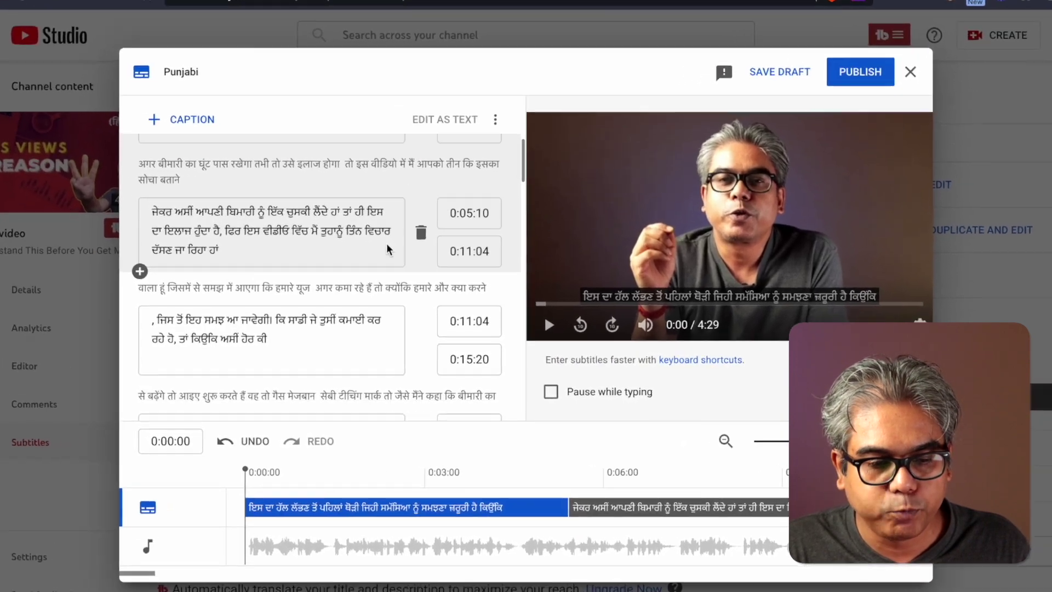
pyautogui.scroll(-10, 386, 249)
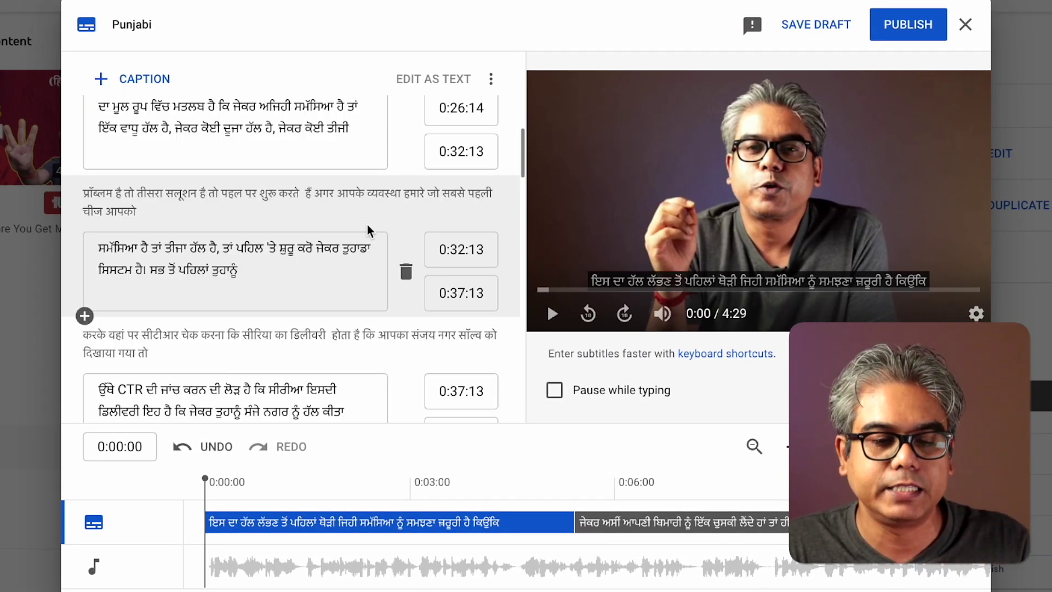
pyautogui.scroll(-15, 369, 231)
pyautogui.scroll(-10, 367, 225)
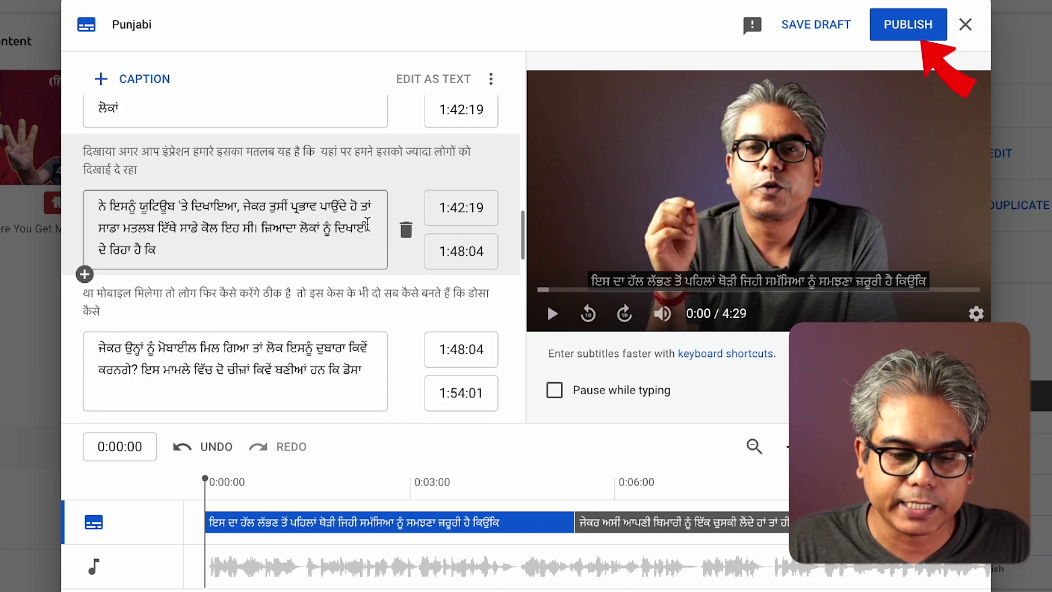
pyautogui.click(907, 20)
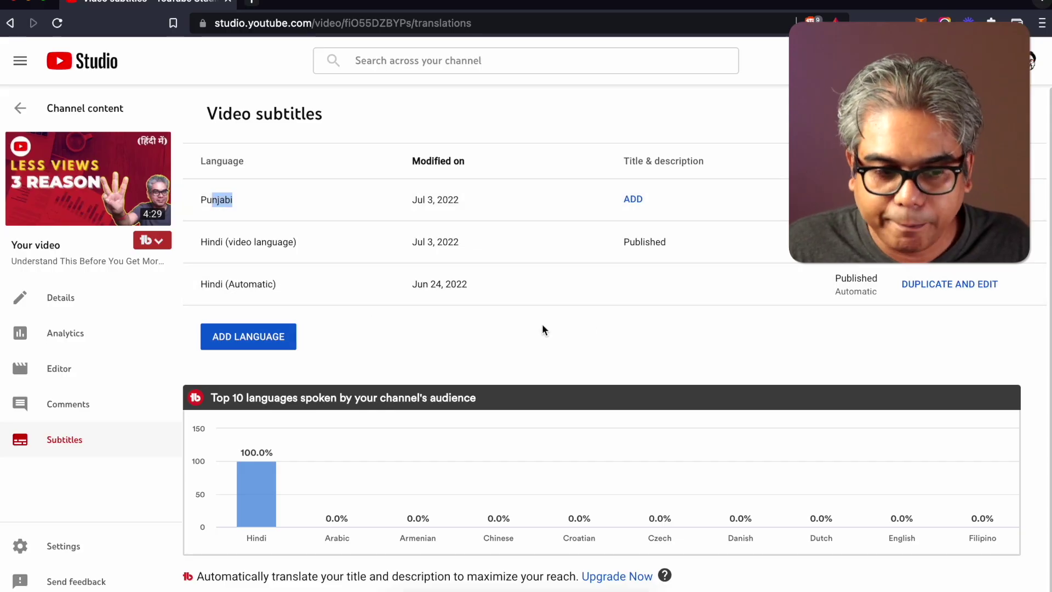
# Open the video's YouTube watch page in a new tab from its Studio details page
pyautogui.click(35, 115)
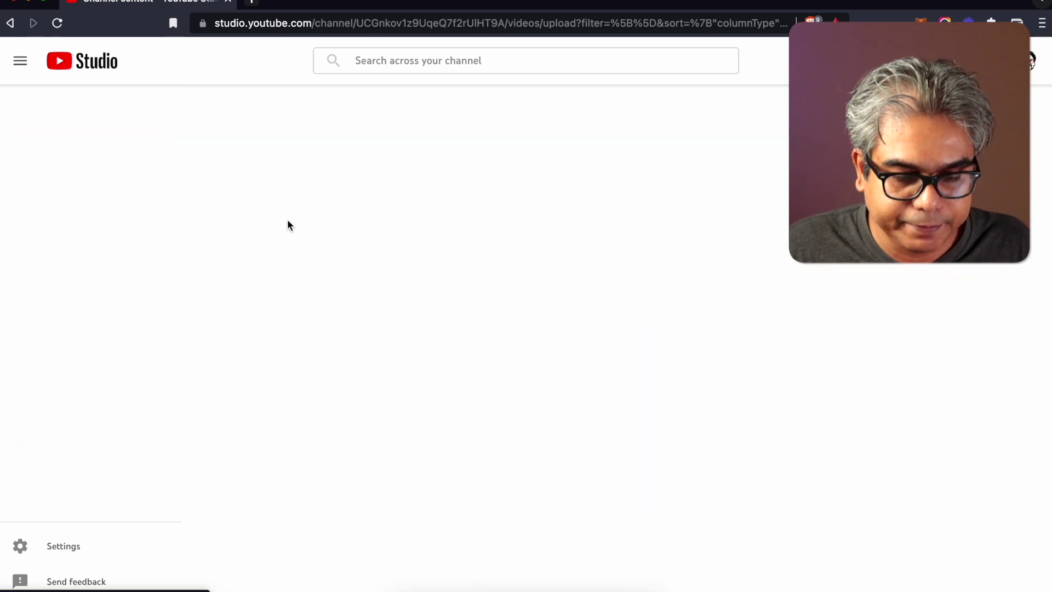
pyautogui.click(311, 291)
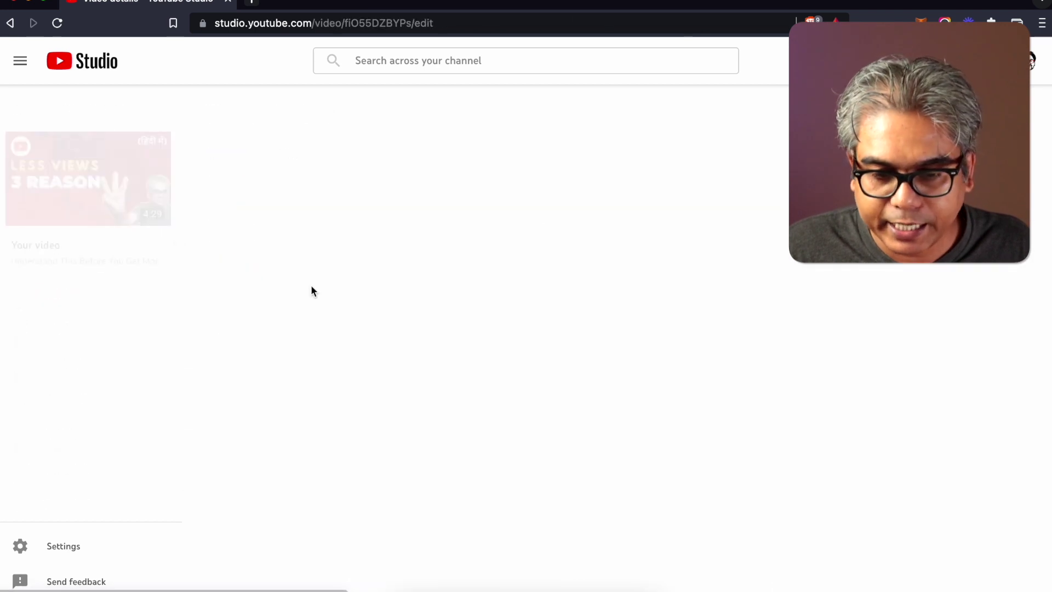
pyautogui.click(806, 317)
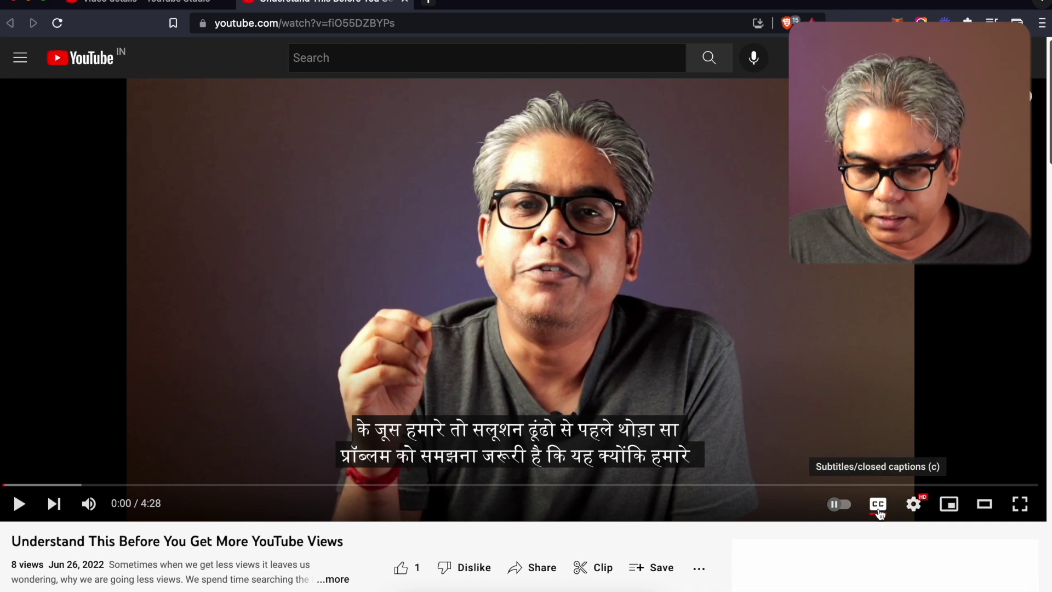
# Switch the player's Subtitles/CC to Punjabi and play the video
pyautogui.click(913, 507)
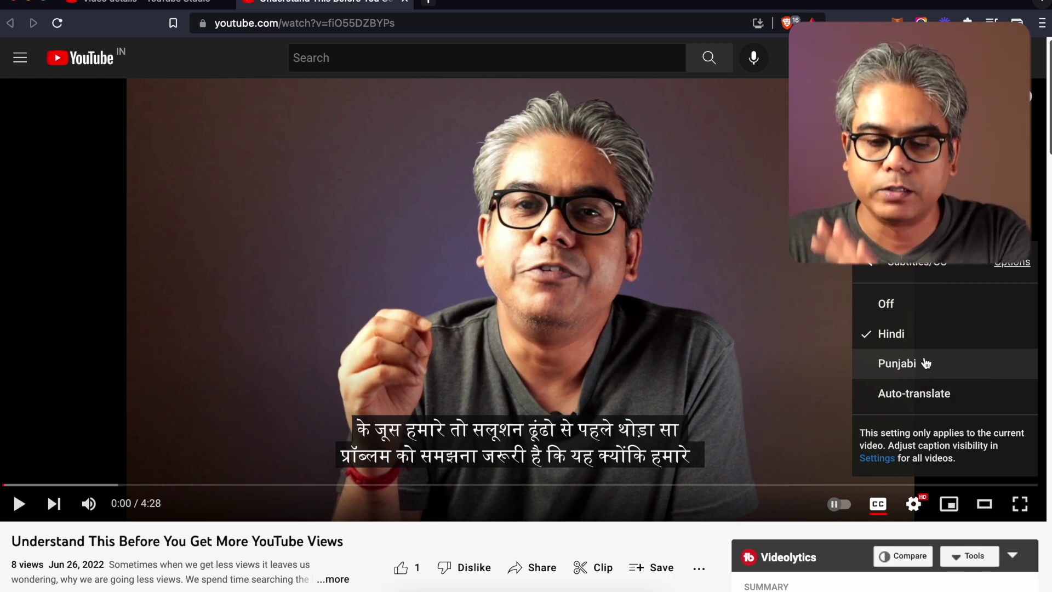
pyautogui.click(926, 367)
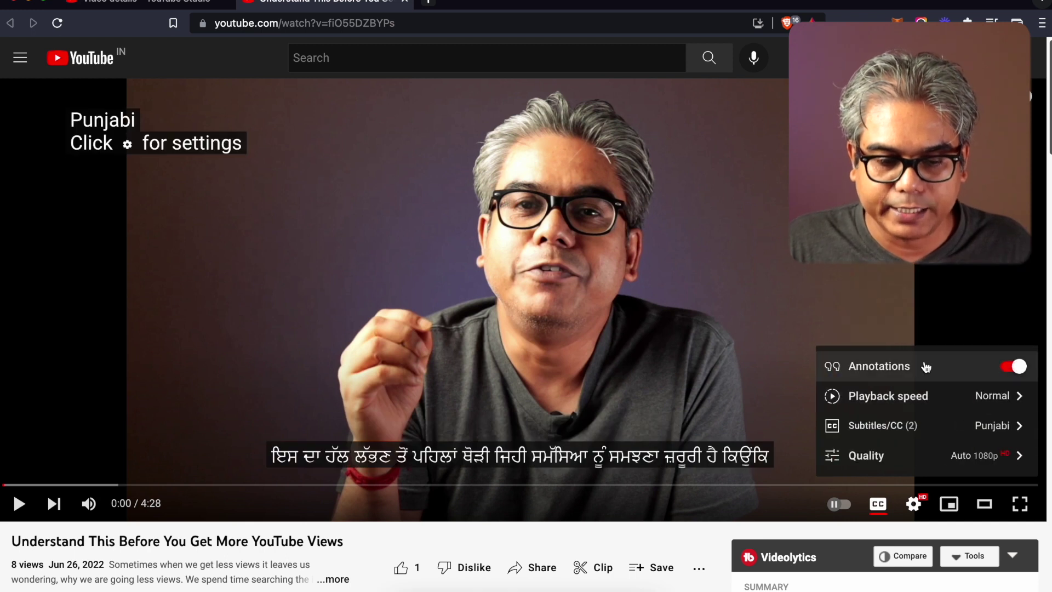
pyautogui.click(24, 514)
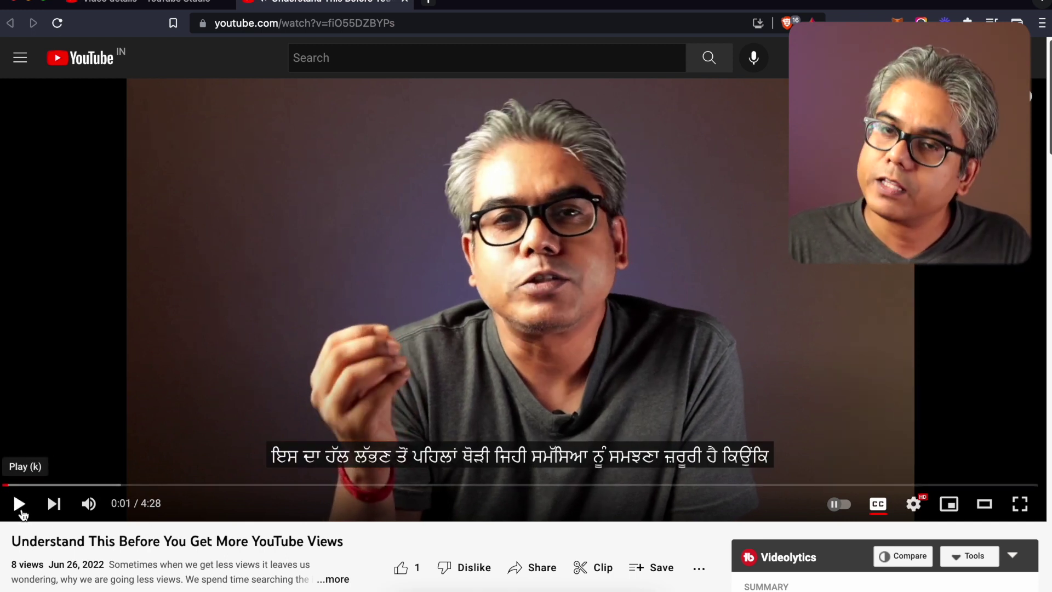